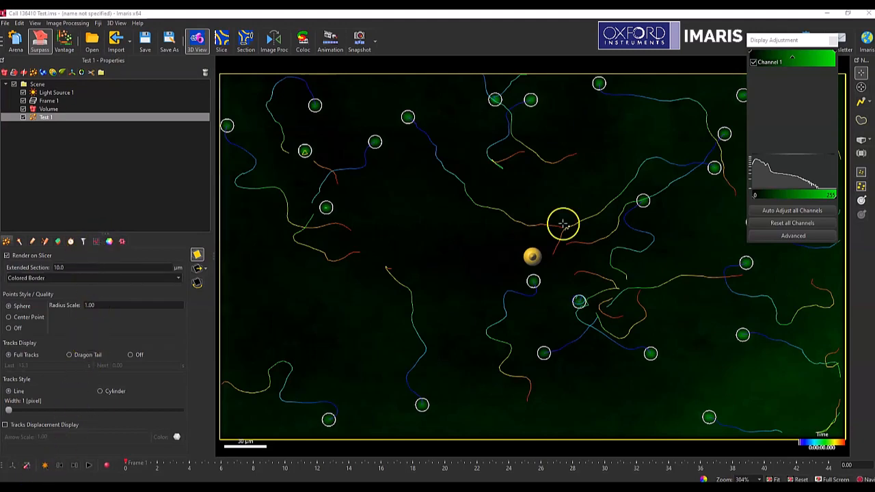
Add a filter to the Test 1 spots selecting Average Distance To 3 Nearest Neighbours above the automatic threshold
click(84, 242)
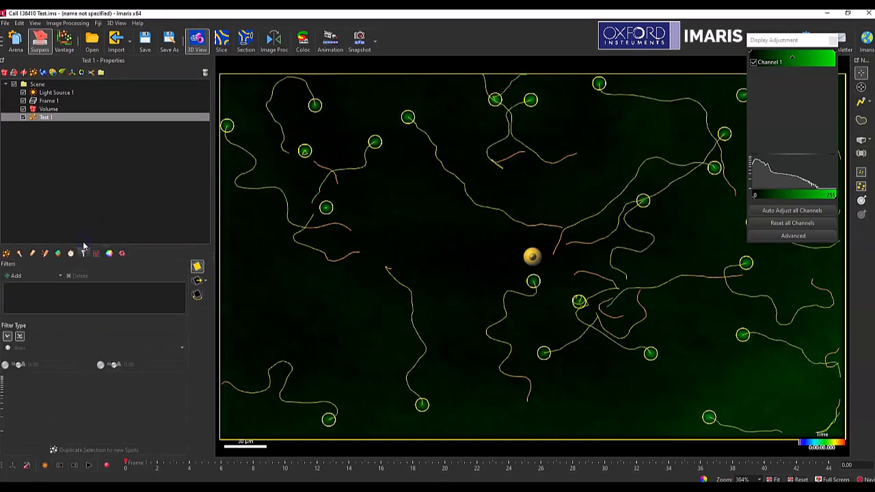
click(17, 276)
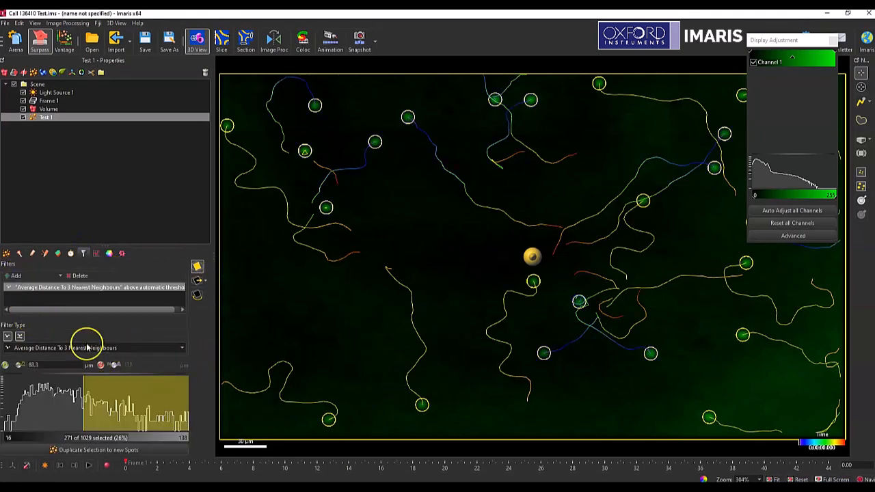
Create a Points label set named Test Labels and assign the filtered spots to a class named Test 1
click(59, 254)
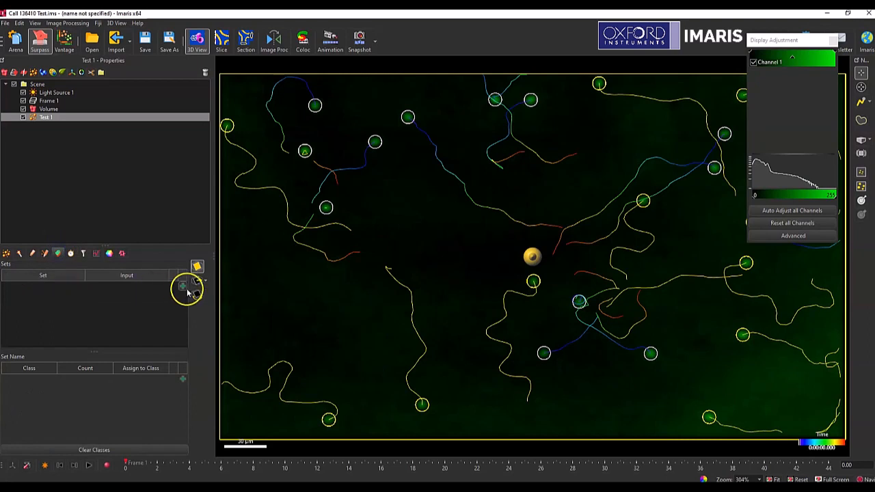
click(182, 286)
click(50, 283)
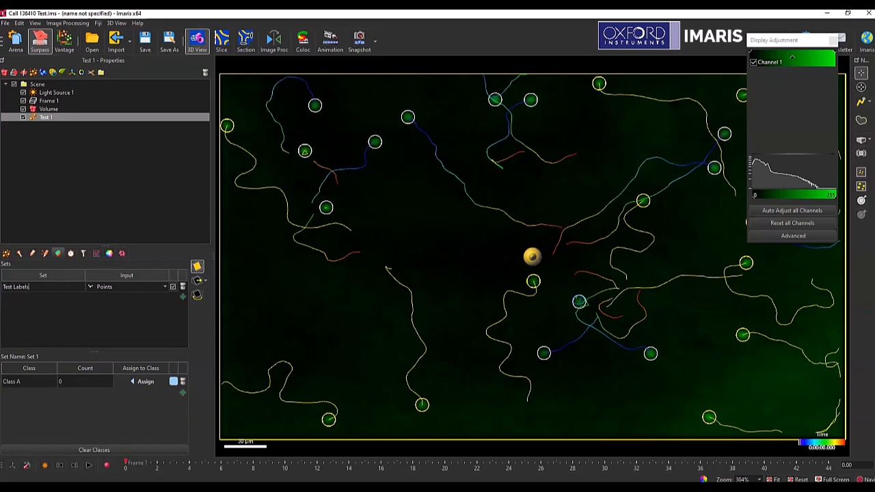
double_click(31, 381)
click(135, 382)
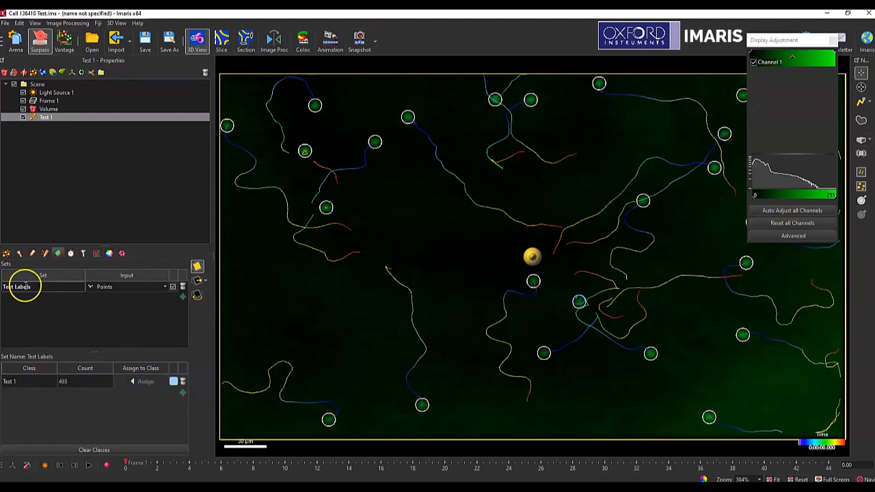
Change the Average Distance To 3 Nearest Neighbours filter to select spots below the 68.3 µm automatic threshold
click(84, 254)
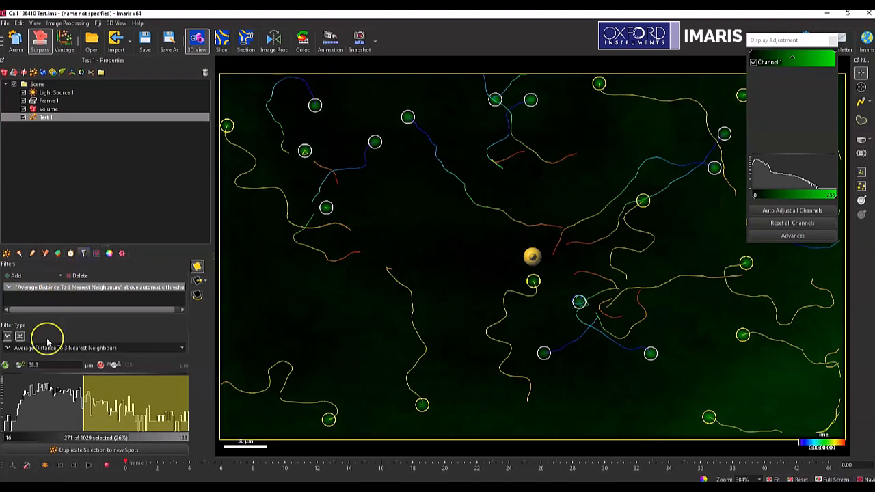
click(6, 364)
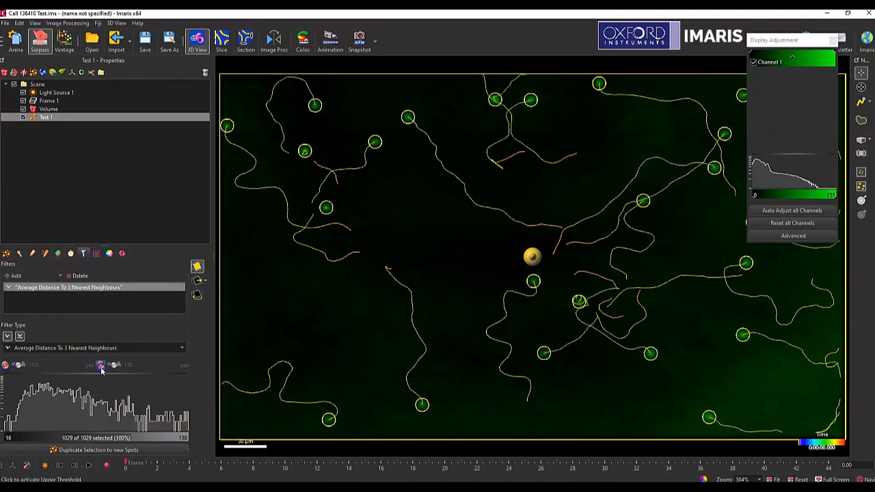
click(100, 365)
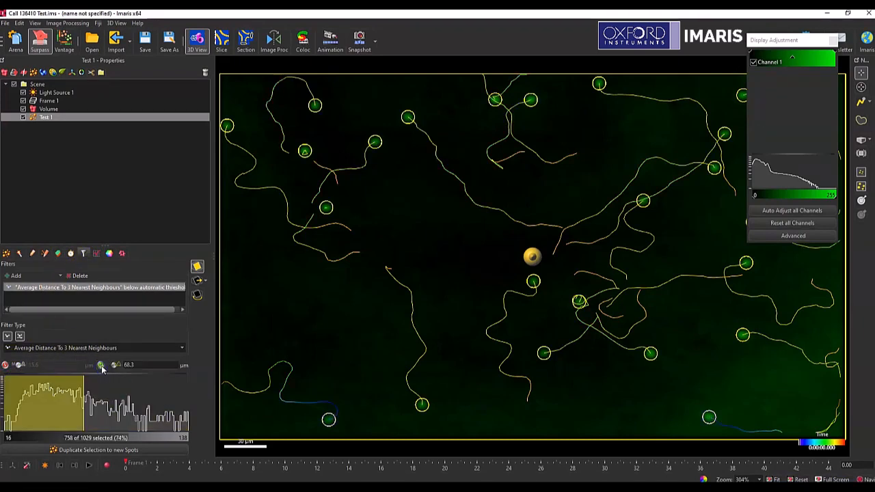
Add a class named Test 2 to the Test Labels set and assign the currently filtered spots to it
click(58, 254)
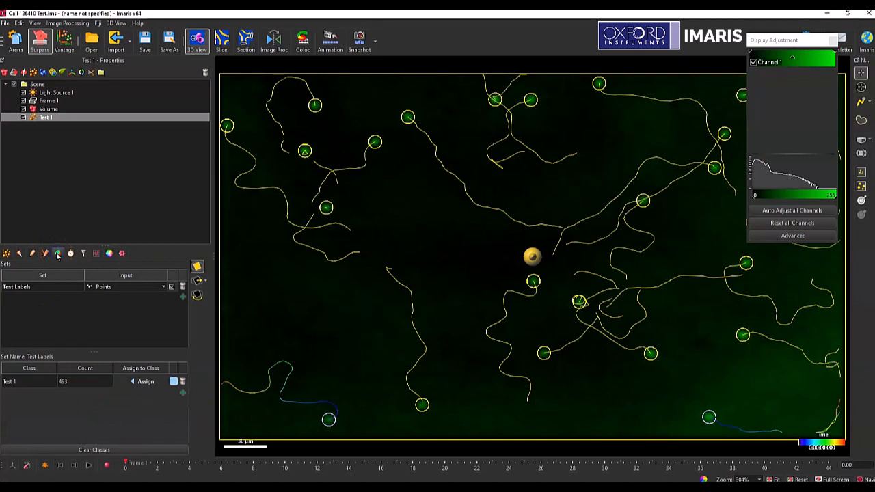
click(183, 393)
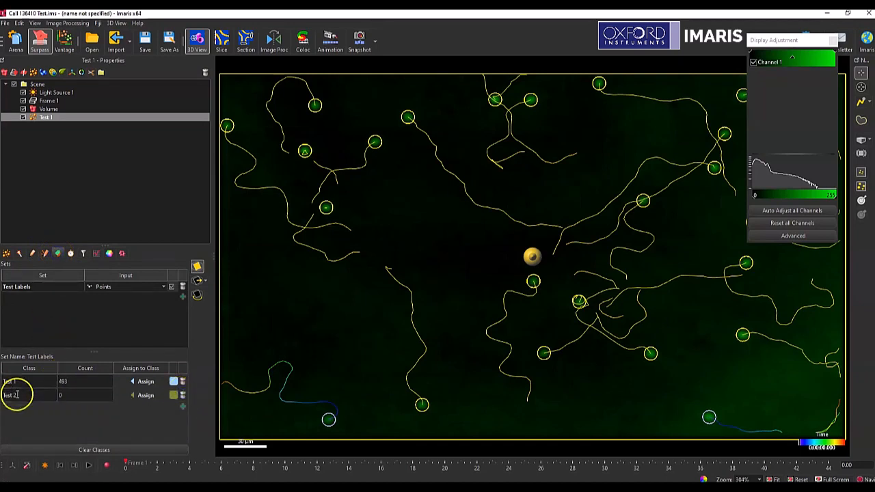
click(130, 397)
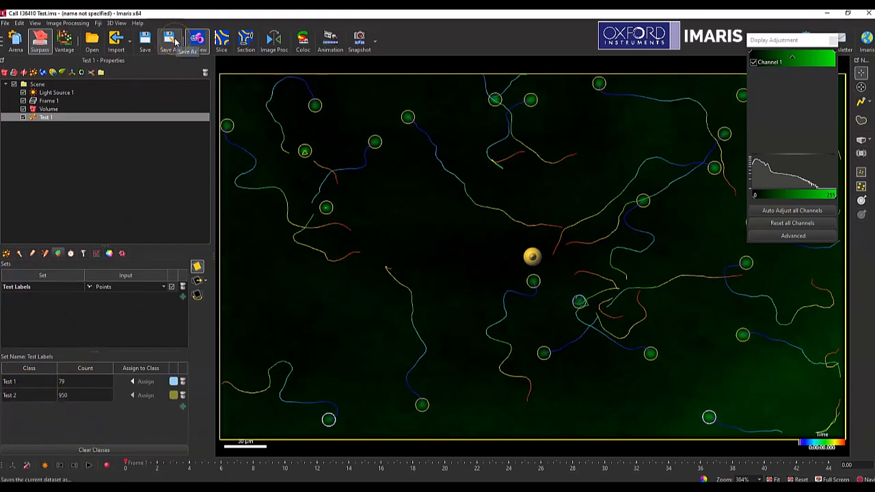
Open the Vantage view and plot Distance To Nearest Neighbour for the labelled spots
click(64, 40)
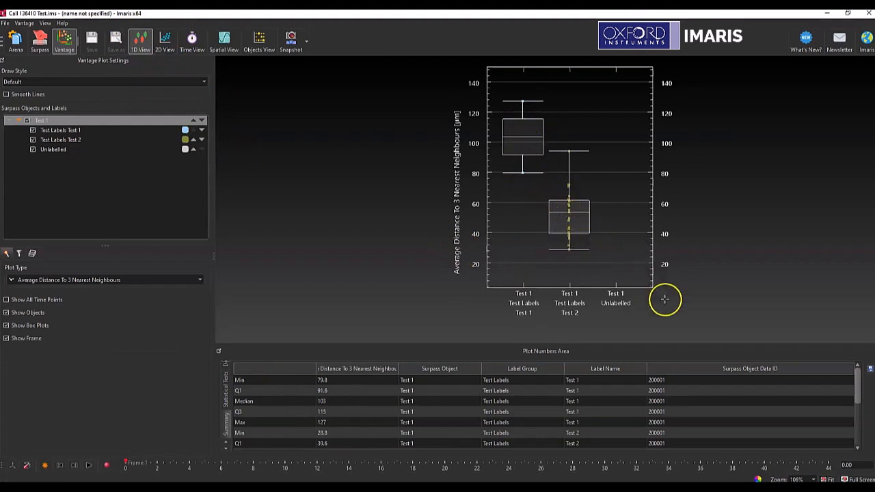
click(59, 279)
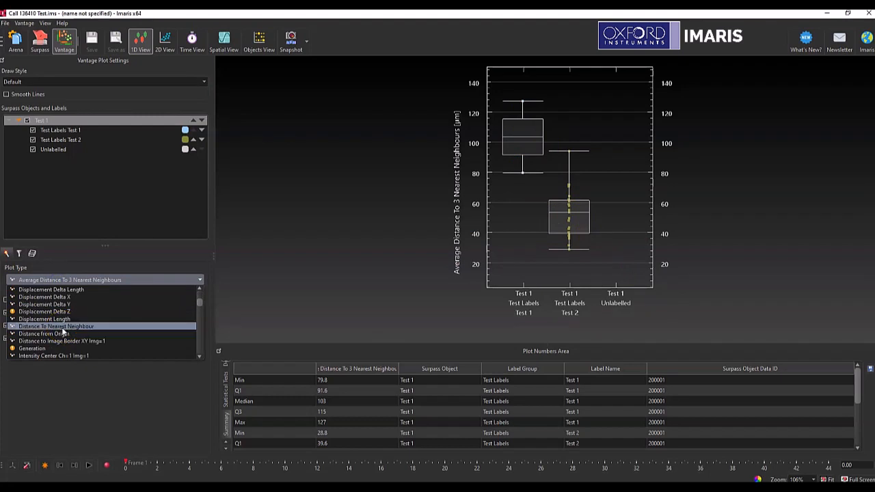
click(62, 328)
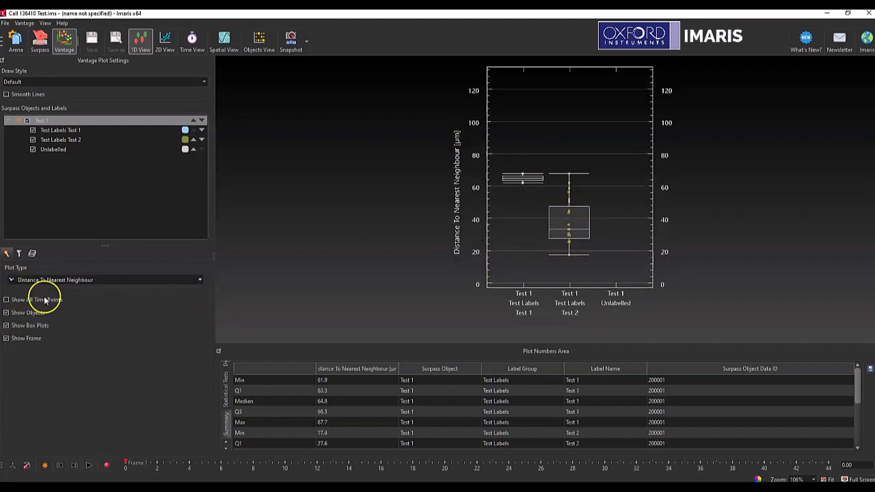
Change the one-dimensional plot type to Intensity Min Ch=1 Img=1
click(60, 280)
scroll(73, 341, down, 1)
click(72, 340)
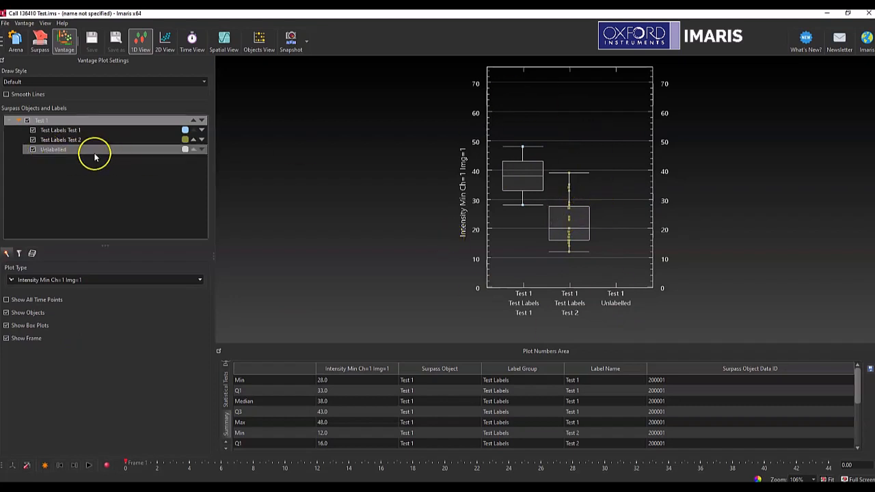
Try toggling the plotted groups and hide only Unlabelled, keeping Test Labels Test 1 and Test Labels Test 2 shown
click(32, 150)
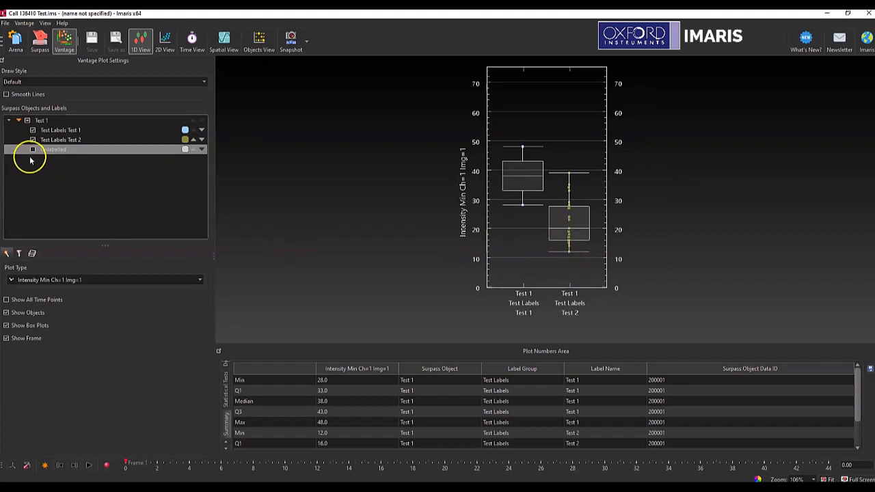
click(28, 121)
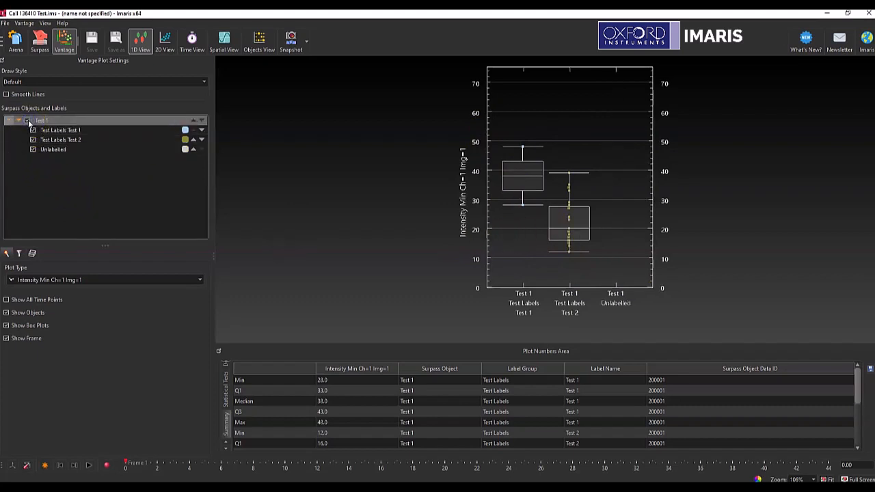
click(28, 121)
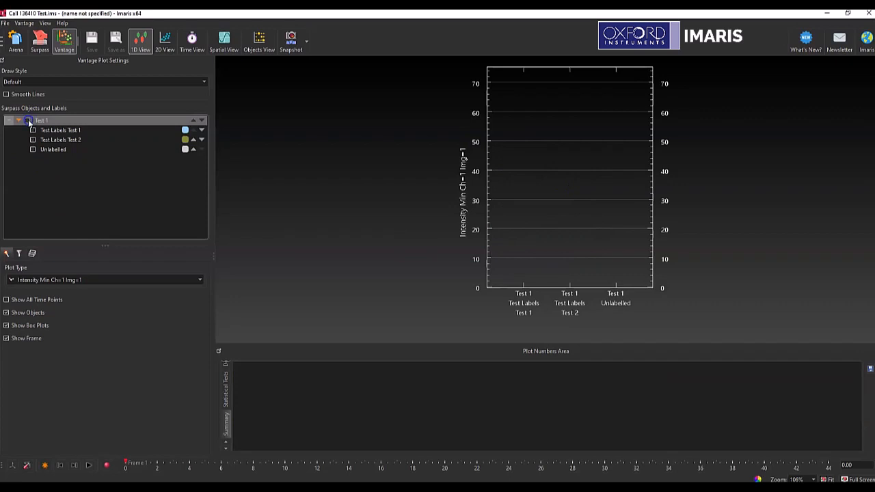
click(28, 121)
click(32, 130)
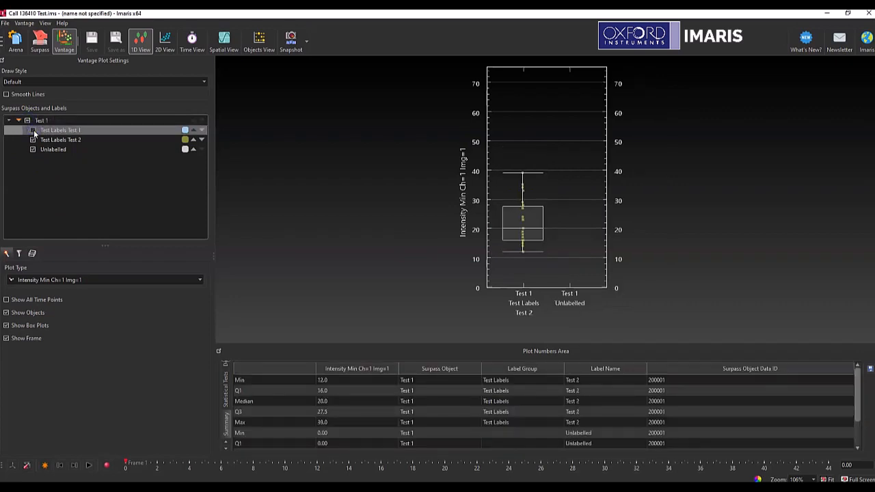
click(33, 130)
click(33, 150)
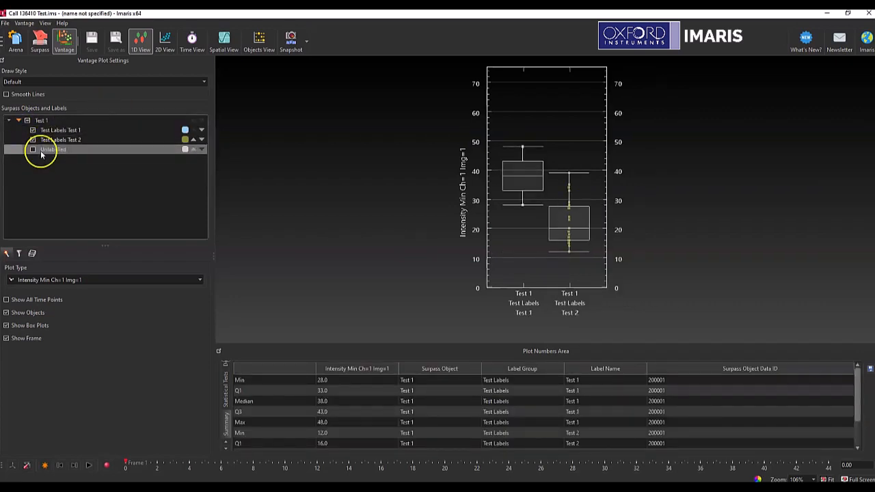
Switch to the two-dimensional plot and set its X axis to Intensity Mean Ch=1 Img=1
click(162, 40)
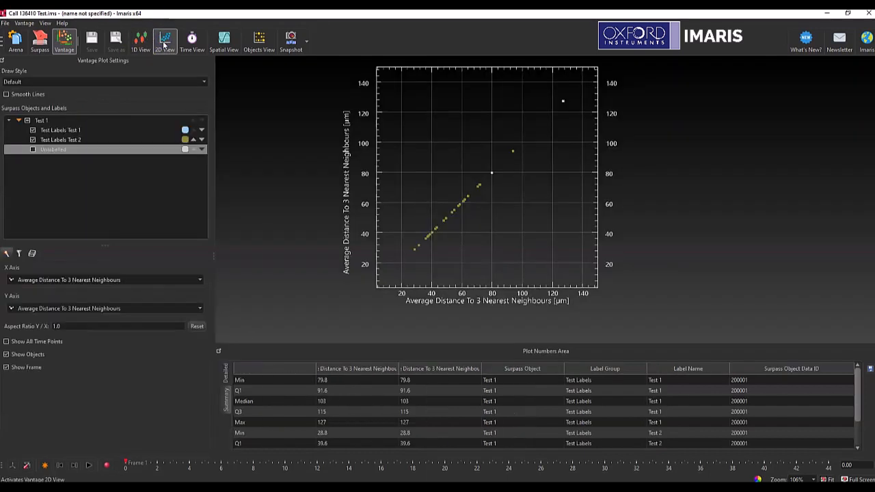
click(68, 281)
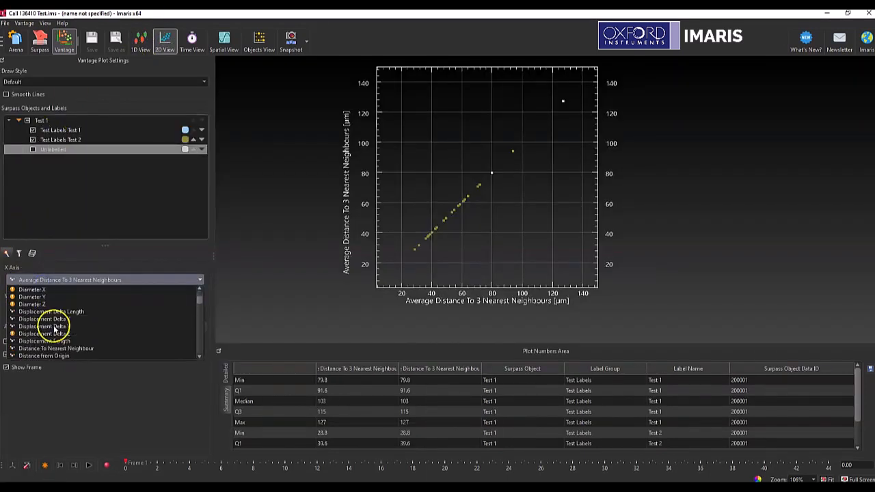
scroll(55, 326, down, 5)
click(54, 351)
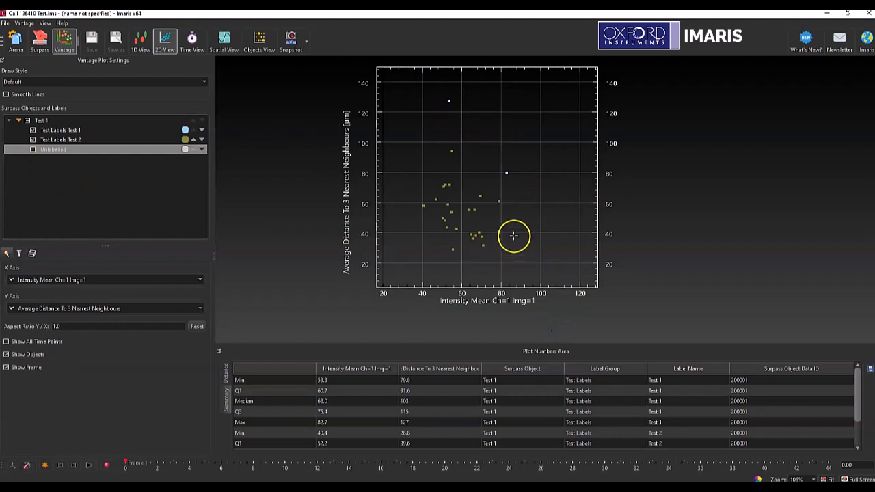
Open the Objects View plot and examine the Test Labels column in its detailed track table
click(258, 41)
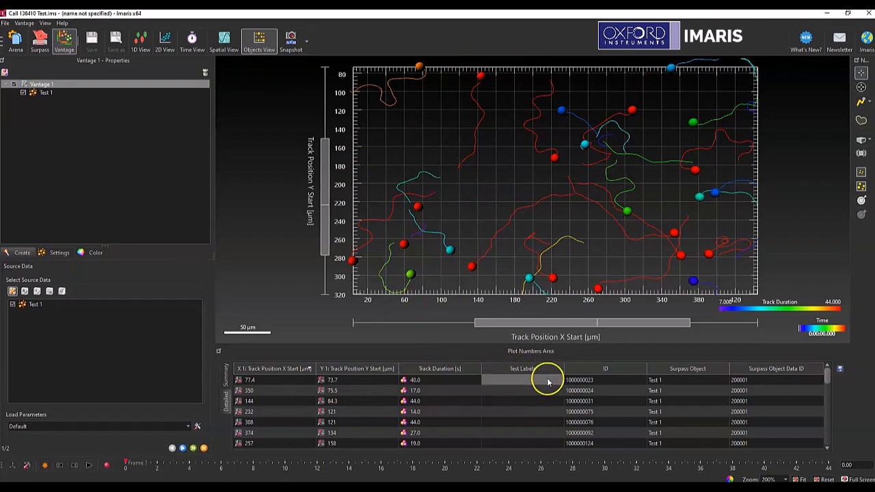
scroll(505, 402, down, 5)
scroll(509, 403, up, 5)
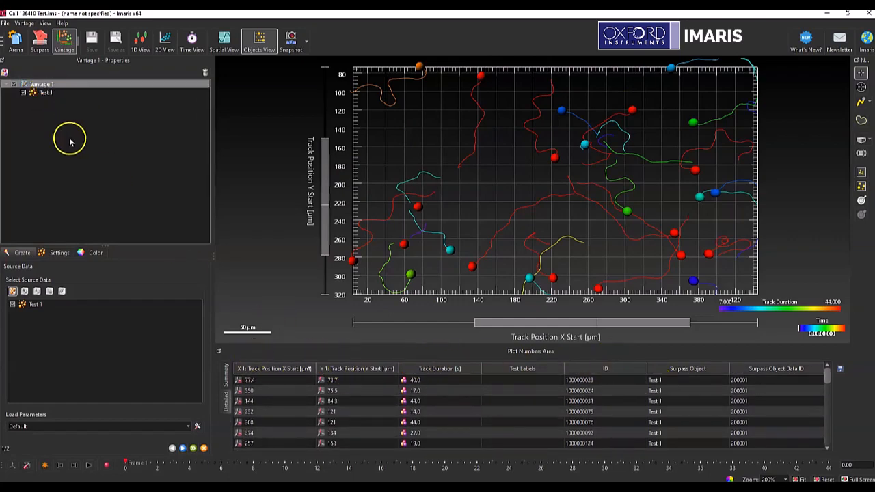
Return to the Surpass scene and duplicate the below-threshold filter selection of Test 1 to a new Spots object
click(40, 42)
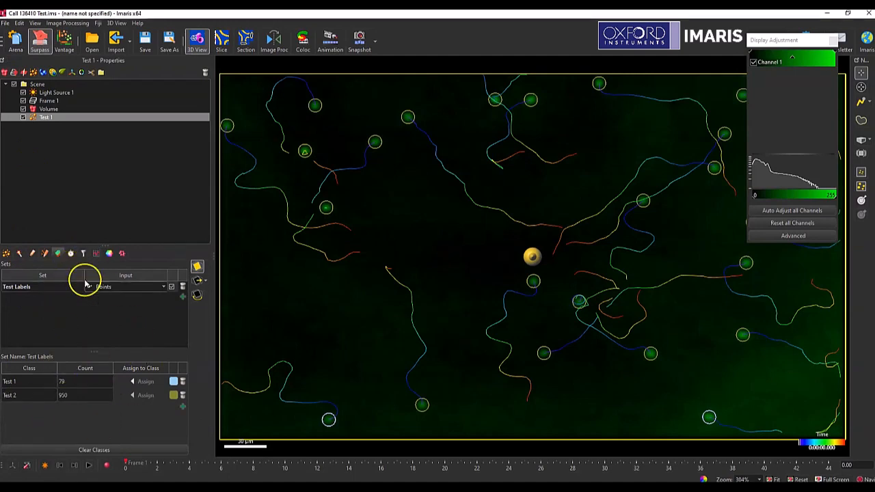
click(84, 254)
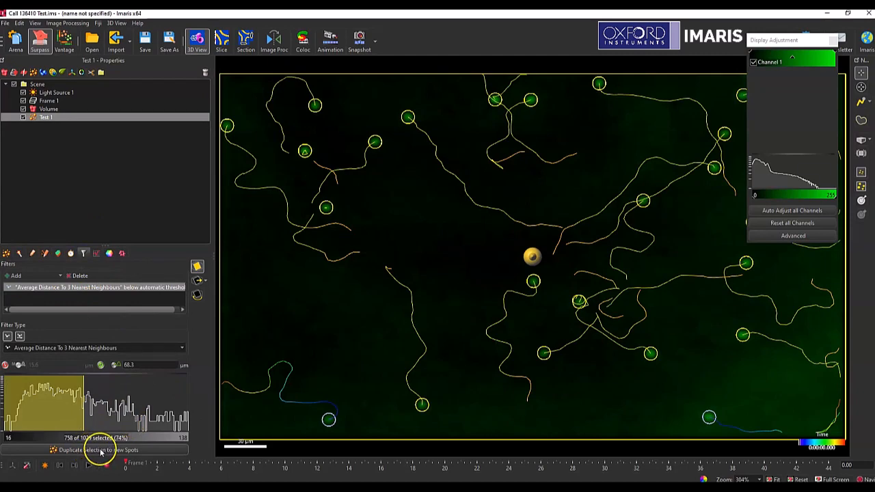
click(101, 450)
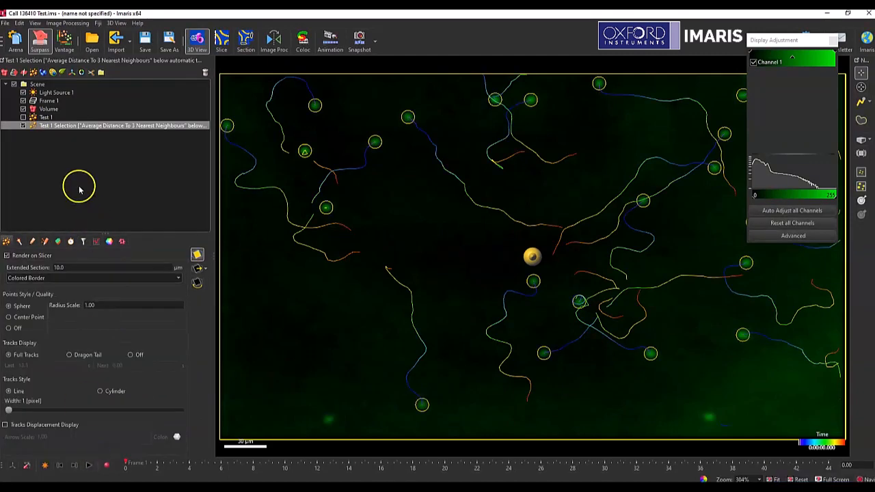
Switch the Test 1 filter to above the 68.3 µm threshold and duplicate that selection to a new Spots object
click(38, 117)
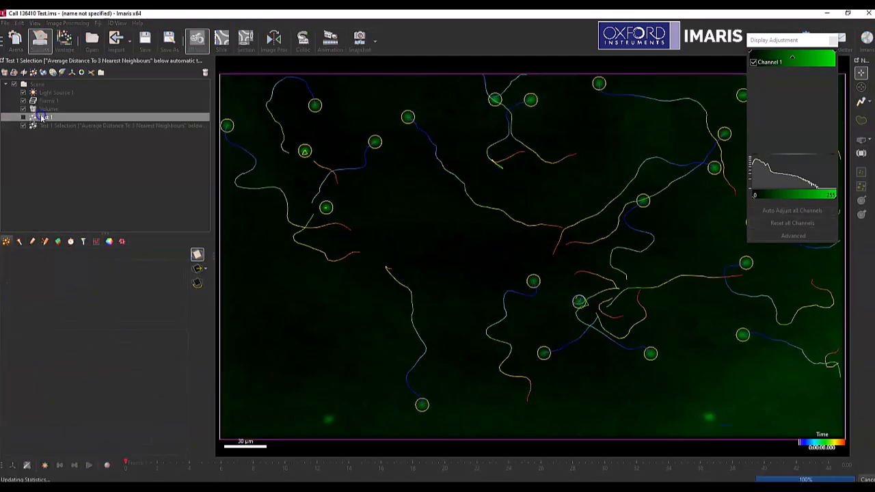
click(4, 365)
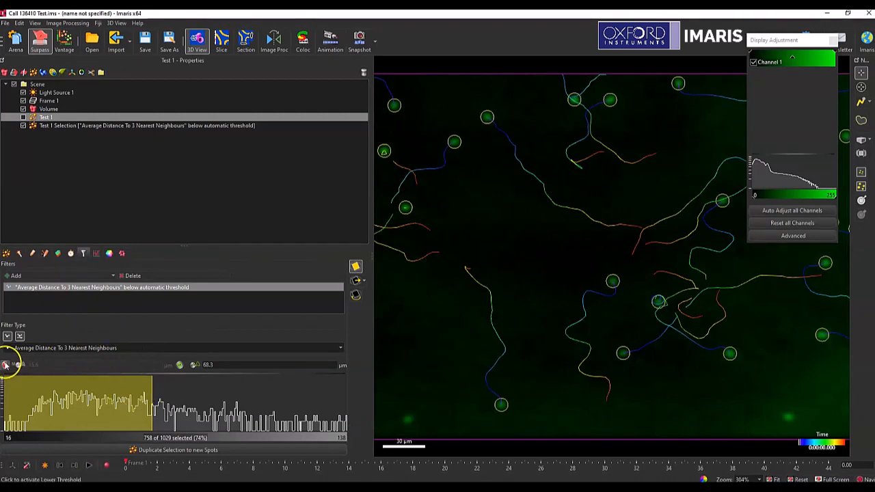
click(180, 365)
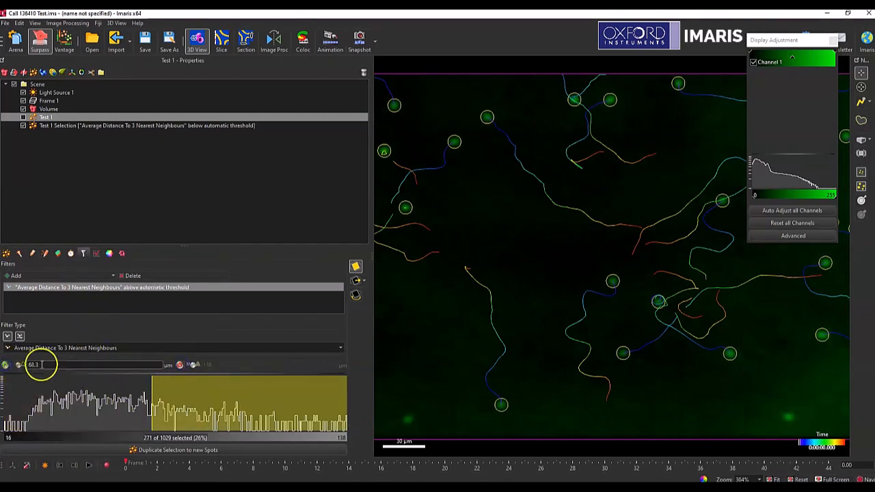
click(158, 451)
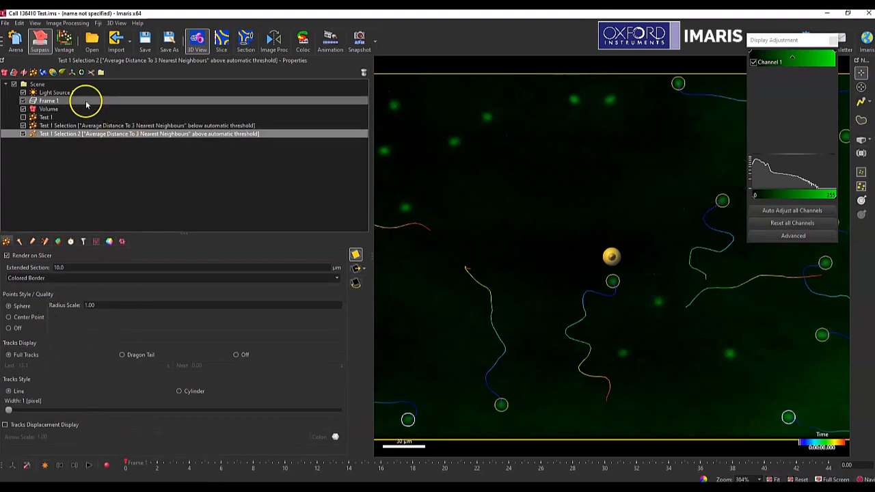
Hide the original Test 1 spots in the Vantage objects plot and select the below-threshold spots object
click(66, 41)
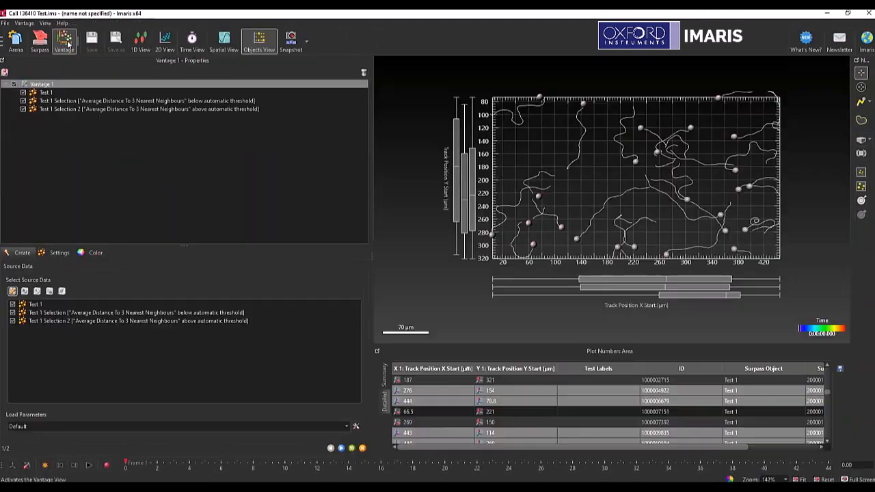
click(24, 93)
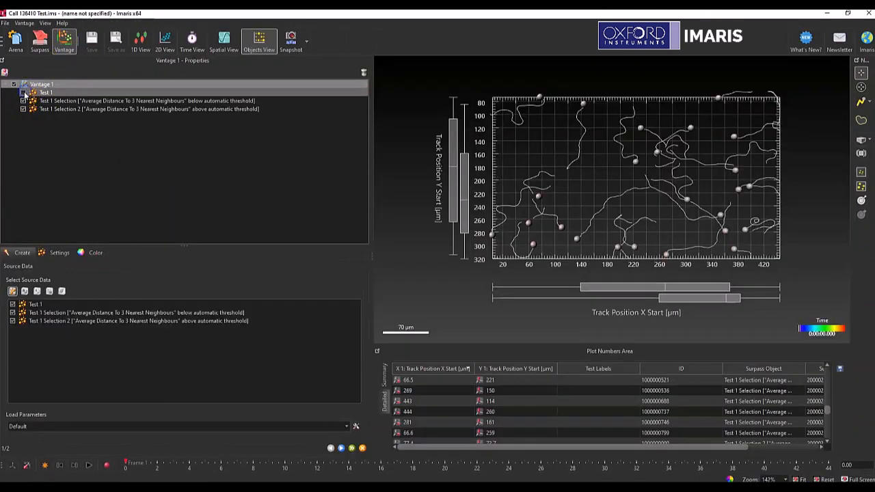
click(167, 101)
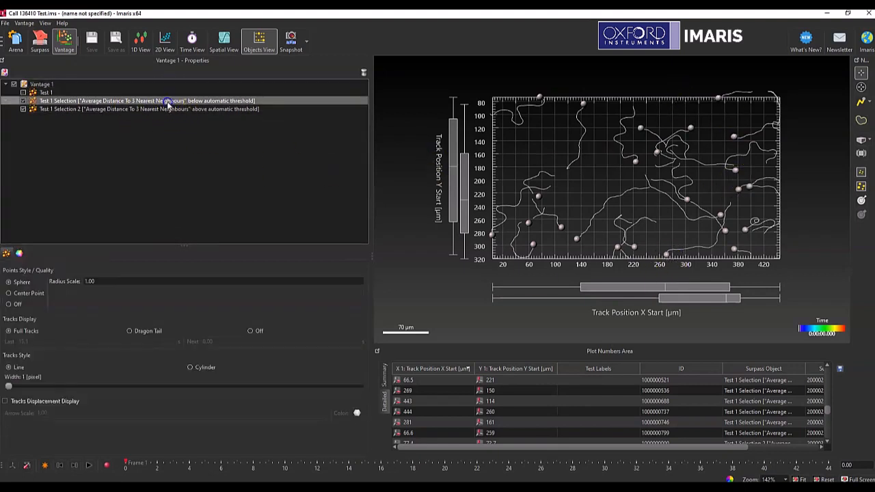
Color the below-threshold spots object green in the objects plot, about R 0.027, G 0.8, B 0, and expand its color values
click(20, 254)
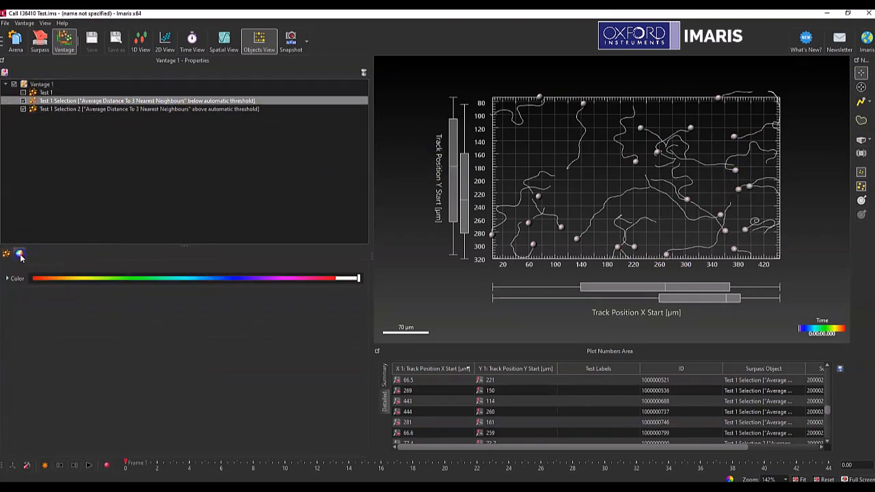
click(131, 278)
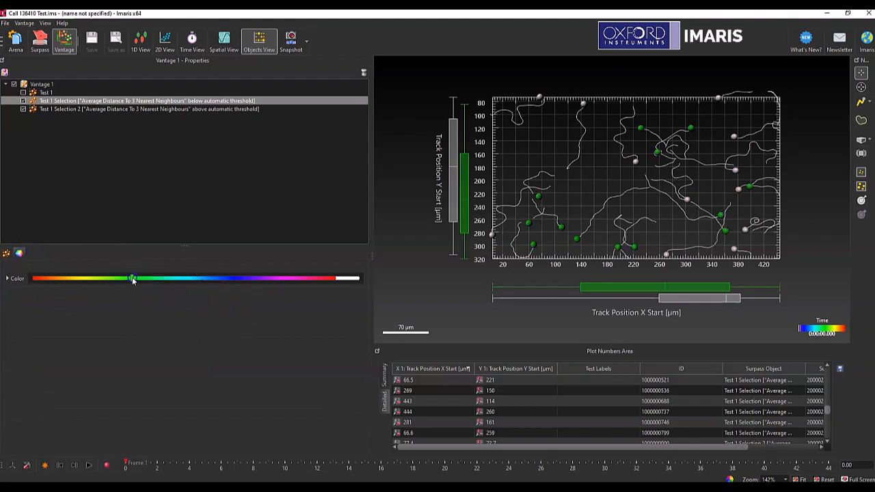
click(7, 279)
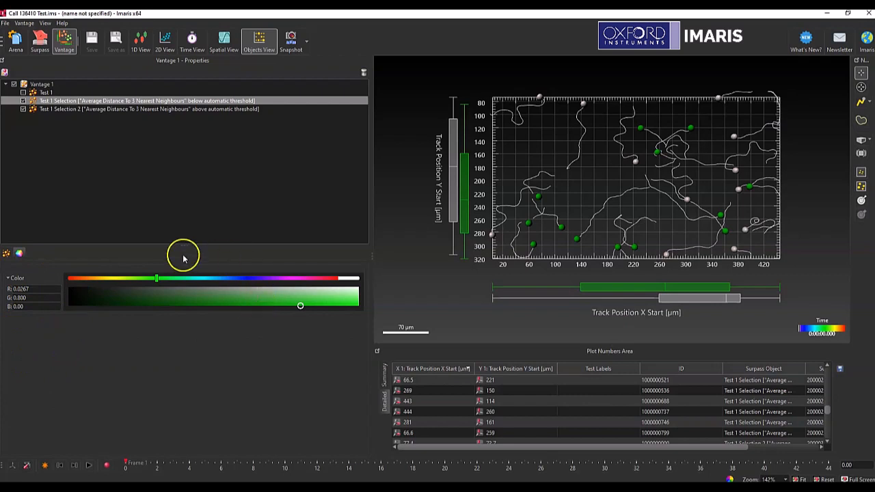
Color the above-threshold spots object, Test 1 Selection 2, purple in the objects plot, about R 0.653, G 0, B 0.8
ctrl+click(77, 110)
click(77, 109)
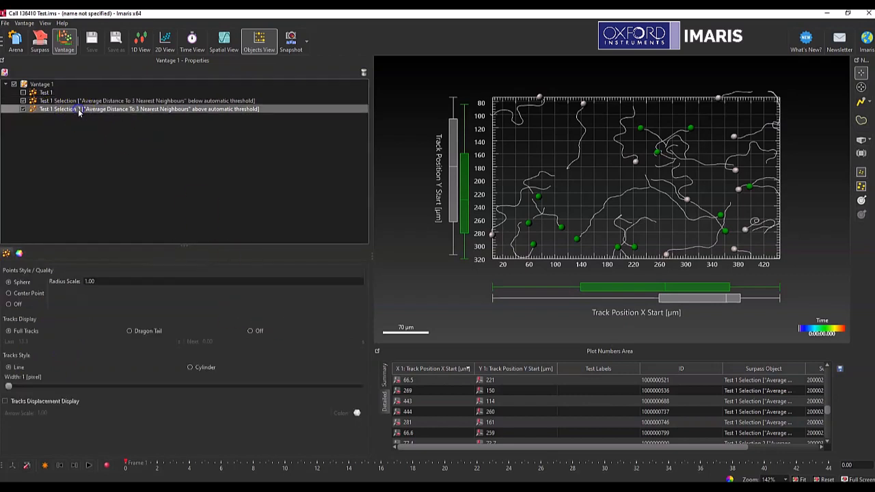
click(19, 253)
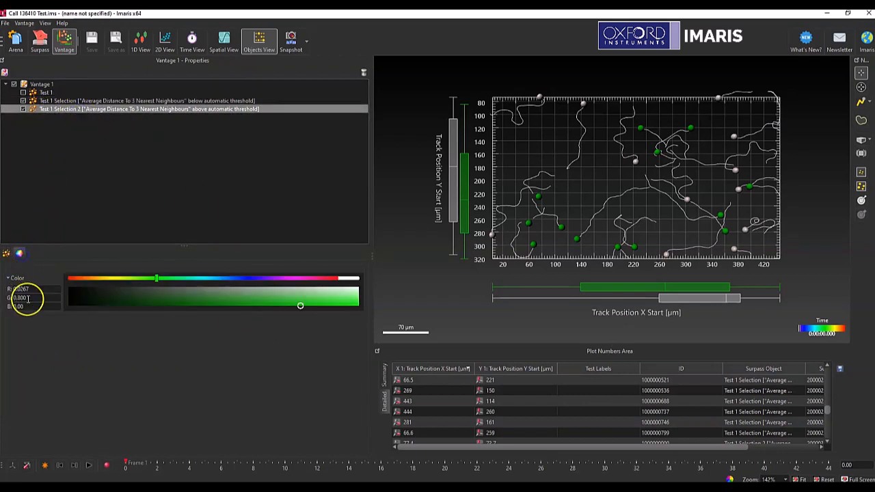
click(286, 278)
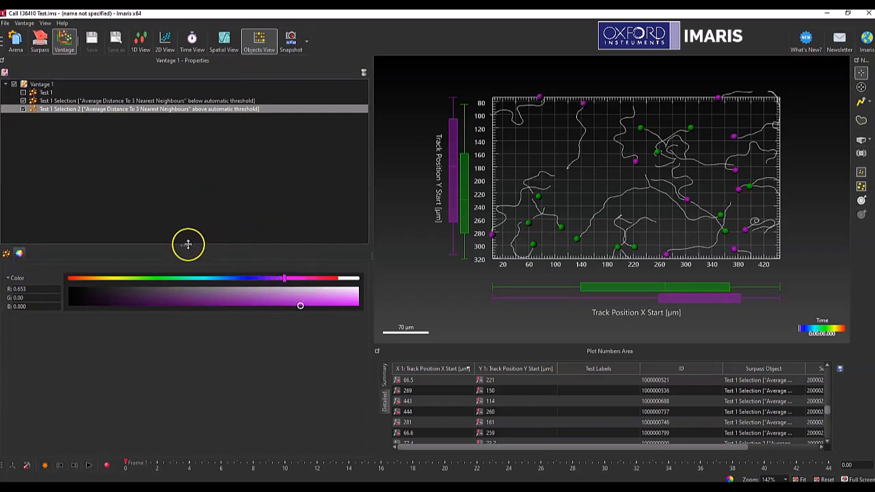
ctrl+click(67, 101)
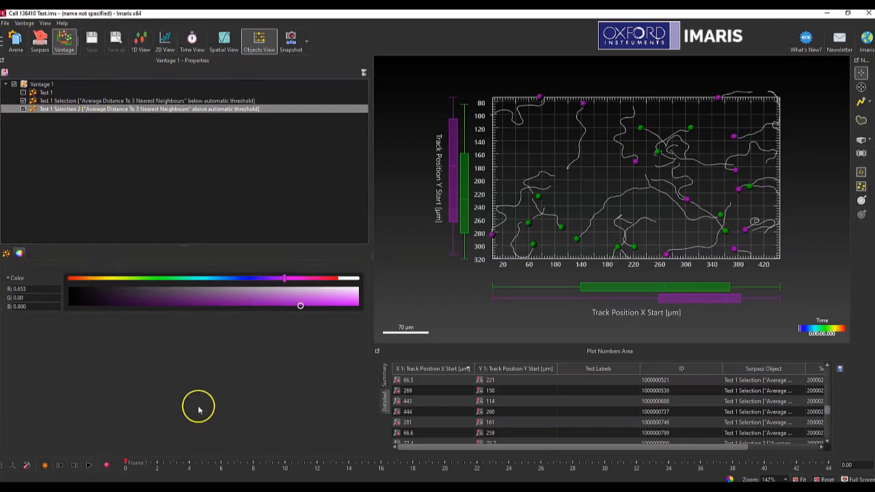
click(8, 278)
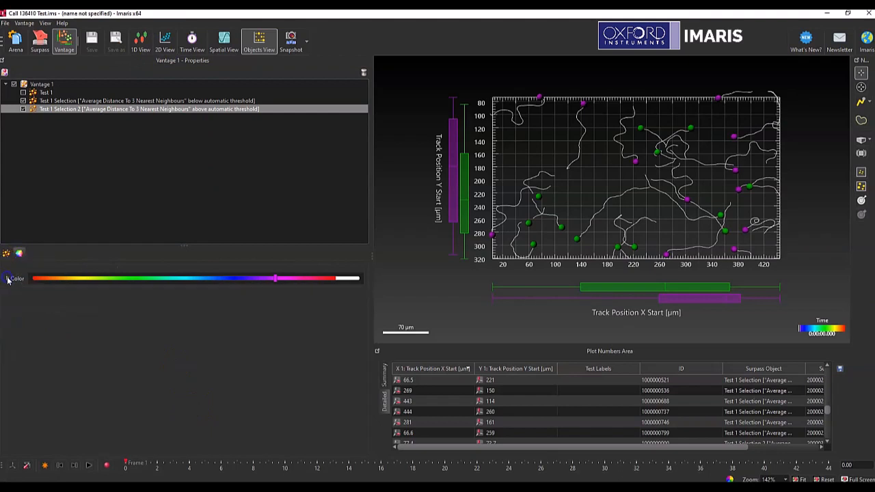
click(9, 279)
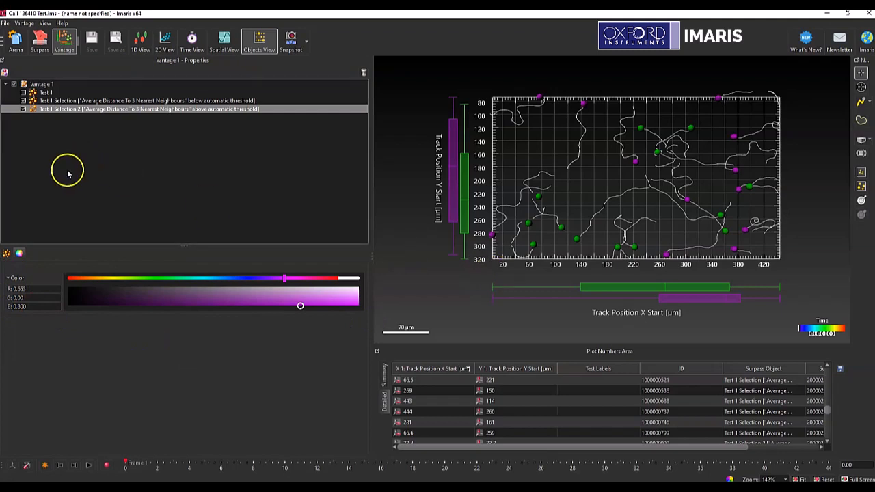
click(172, 64)
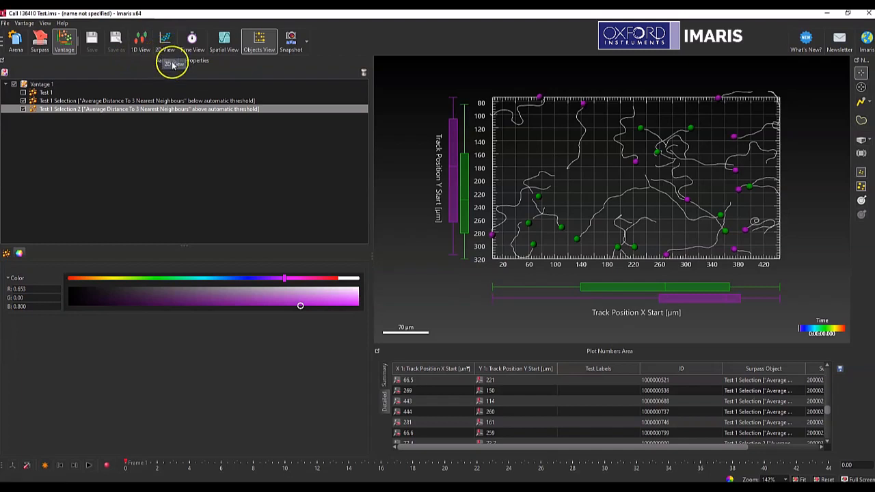
click(252, 46)
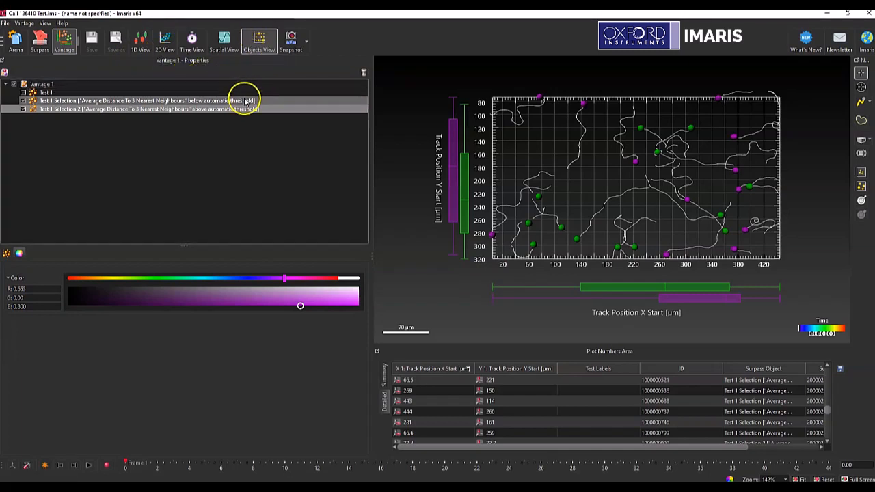
ctrl+click(239, 101)
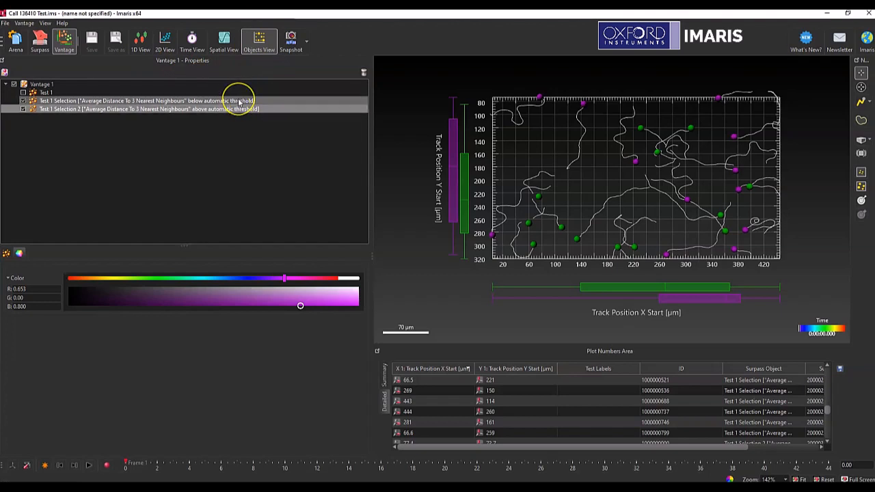